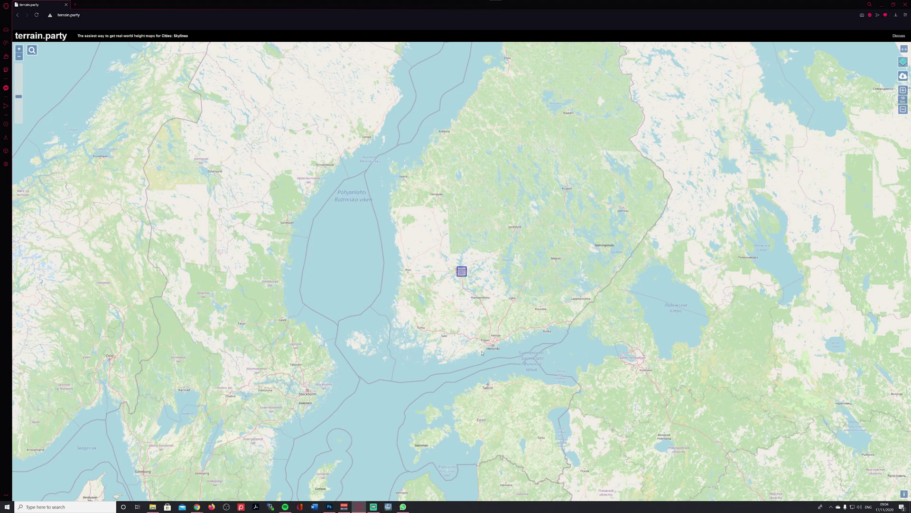
Zoom out and drag the selection square from Finland eastward toward Asia.
scroll(481, 353, "down", 5)
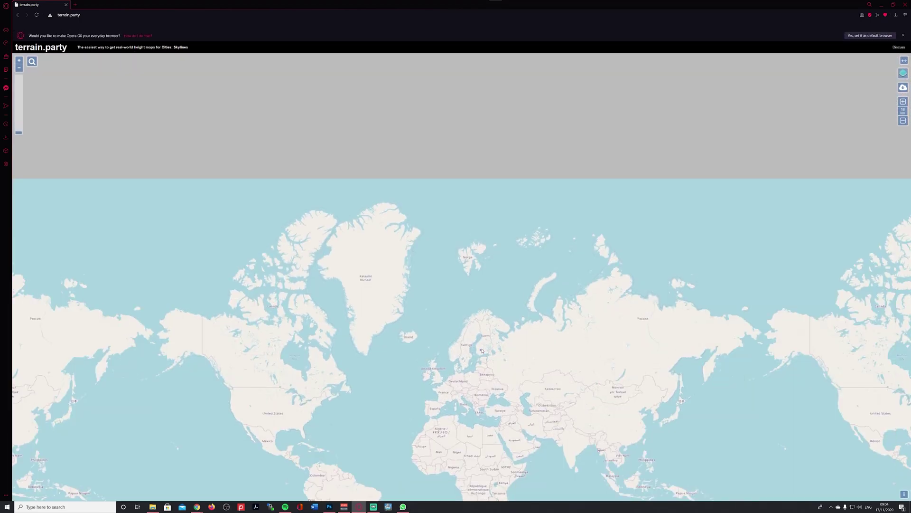
scroll(496, 360, "up", 5)
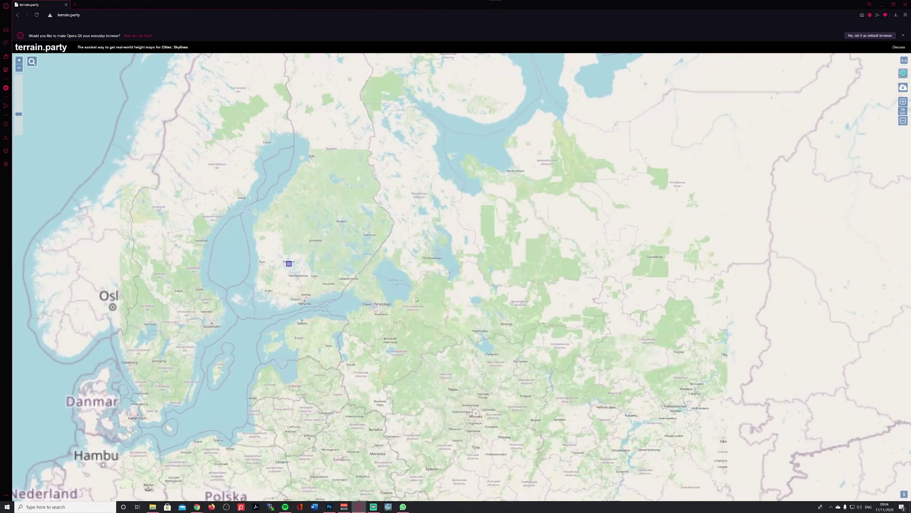
scroll(341, 287, "down", 1)
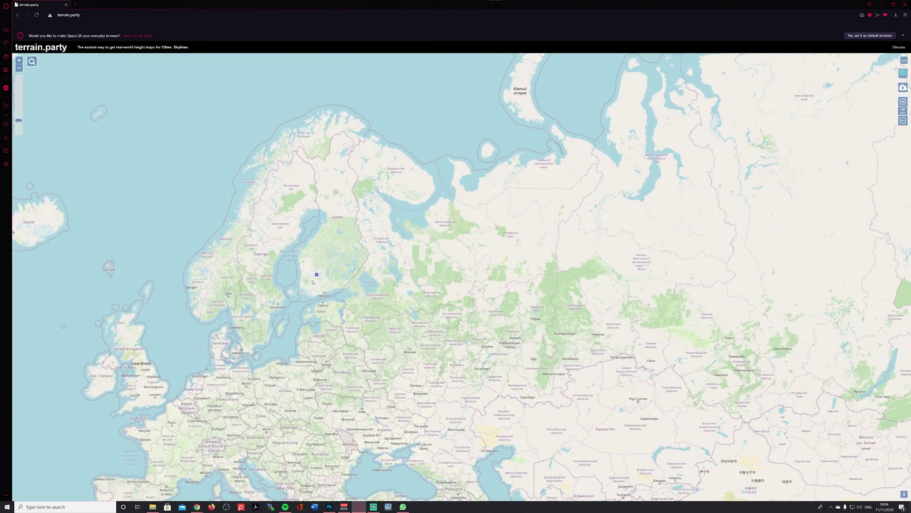
scroll(304, 291, "up", 2)
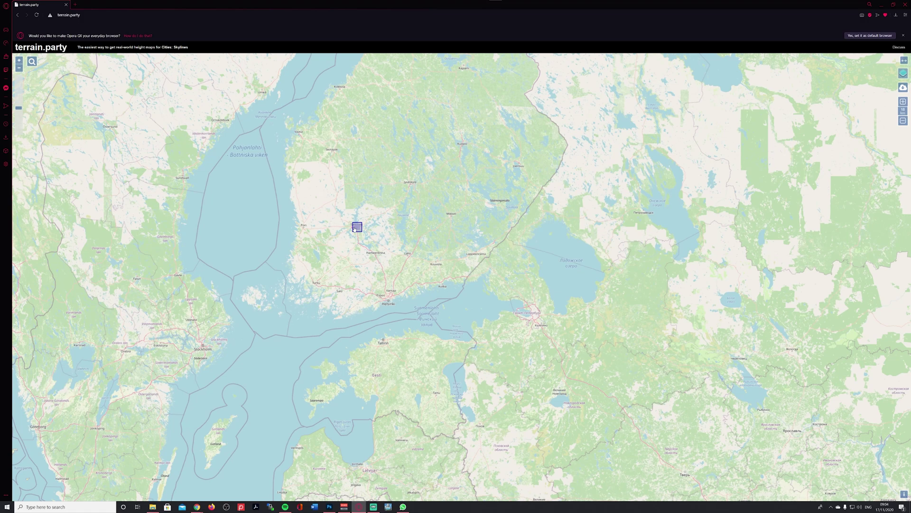
left_click_drag(356, 230, 439, 267)
scroll(439, 268, "down", 3)
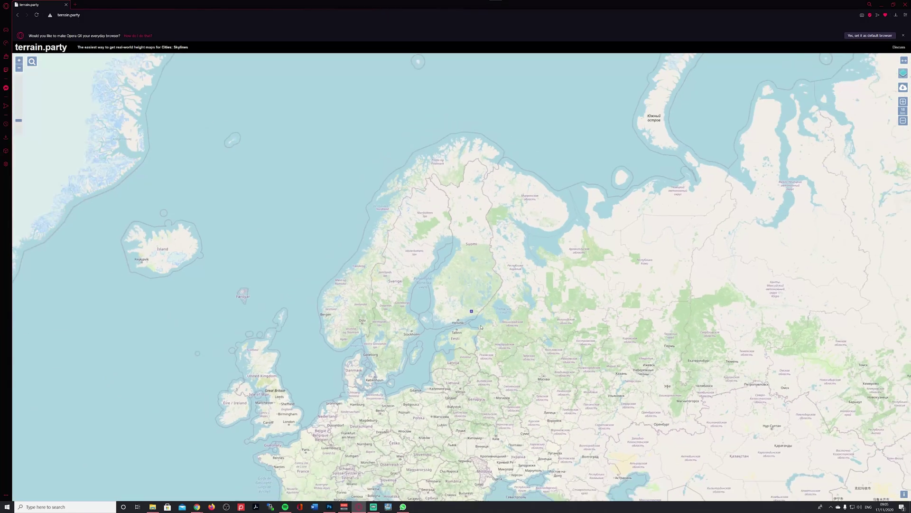
left_click_drag(473, 314, 590, 401)
Pan to Japan and place the square on the Kii Peninsula's southern tip.
scroll(641, 392, "up", 5)
scroll(379, 381, "down", 2)
left_click_drag(378, 381, 792, 327)
scroll(792, 326, "down", 2)
left_click_drag(518, 435, 425, 295)
scroll(483, 313, "down", 3)
scroll(424, 300, "up", 3)
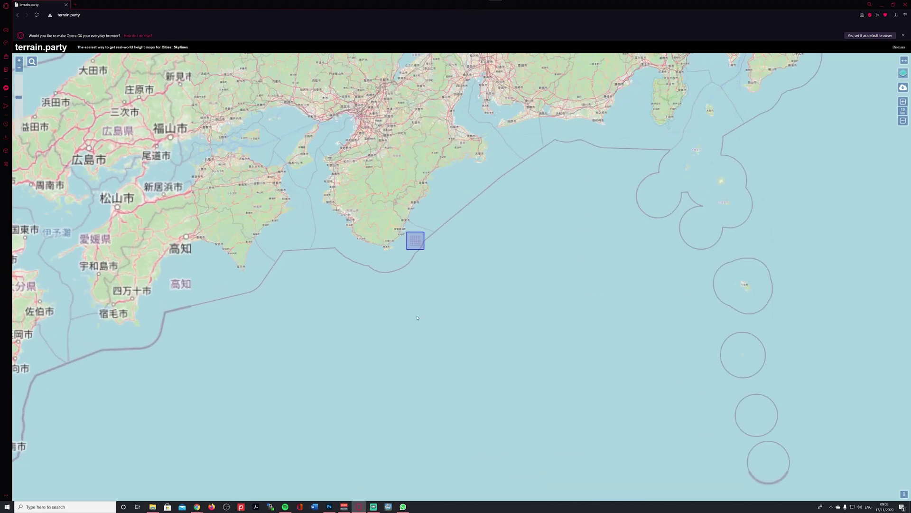
left_click_drag(474, 311, 525, 382)
left_click_drag(504, 323, 438, 338)
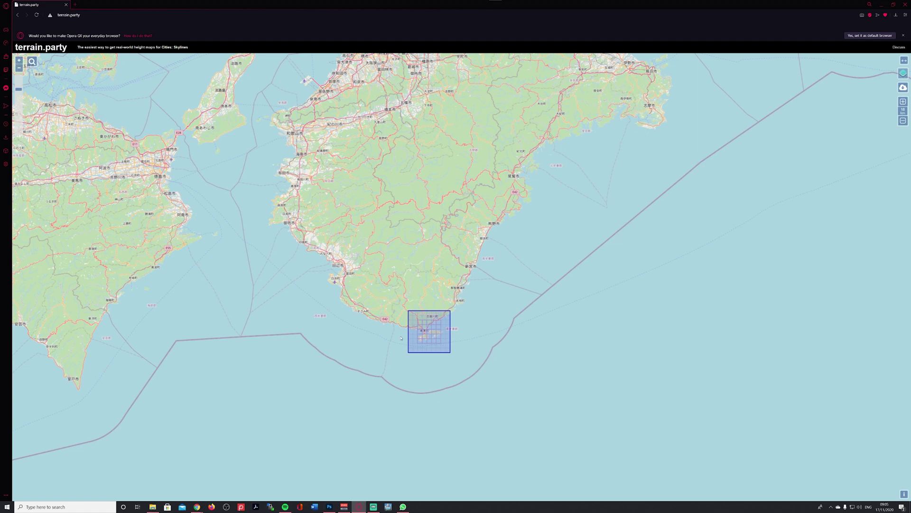
Return the selection to 18 km after testing sizes, nudge it over Kushimoto, and open a new tab.
scroll(438, 337, "up", 2)
left_click_drag(531, 360, 532, 360)
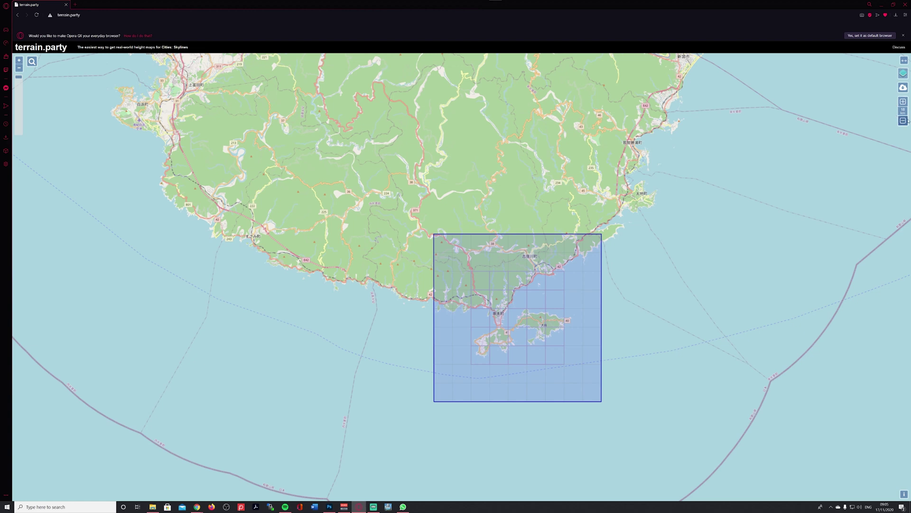
left_click(903, 101)
left_click(903, 120)
left_click(903, 120)
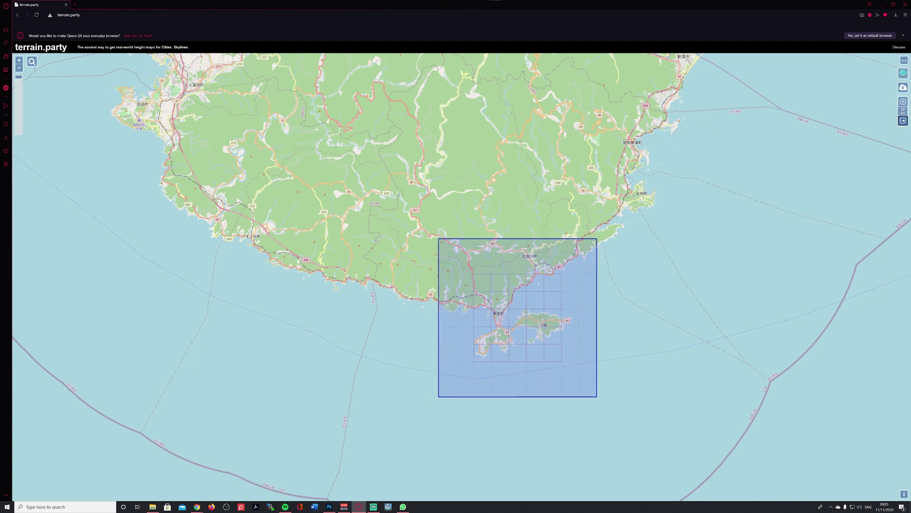
left_click(903, 101)
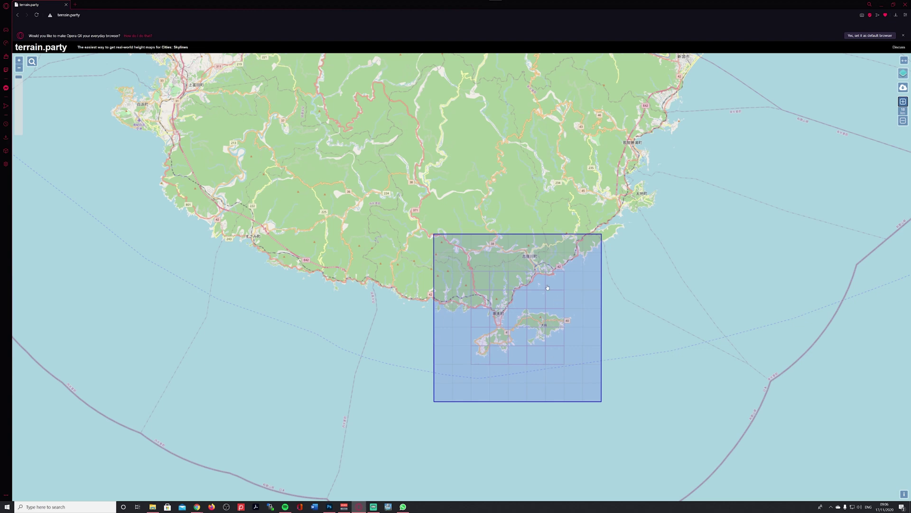
left_click_drag(542, 285, 540, 292)
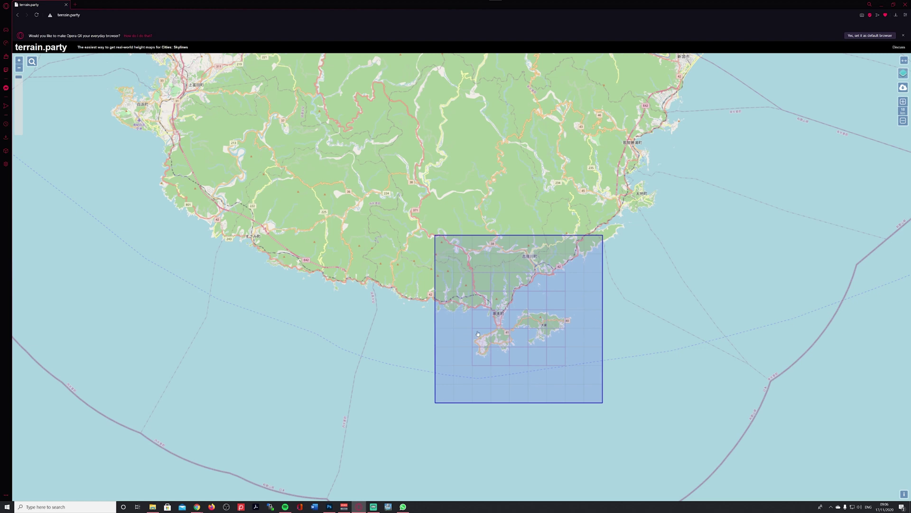
left_click(76, 5)
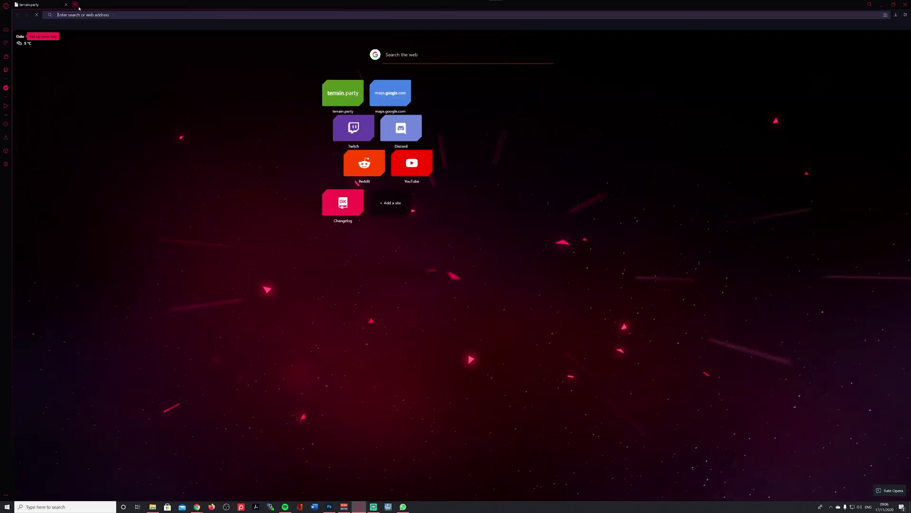
Open Google Maps from the speed dial and pan to southern Japan.
left_click(387, 96)
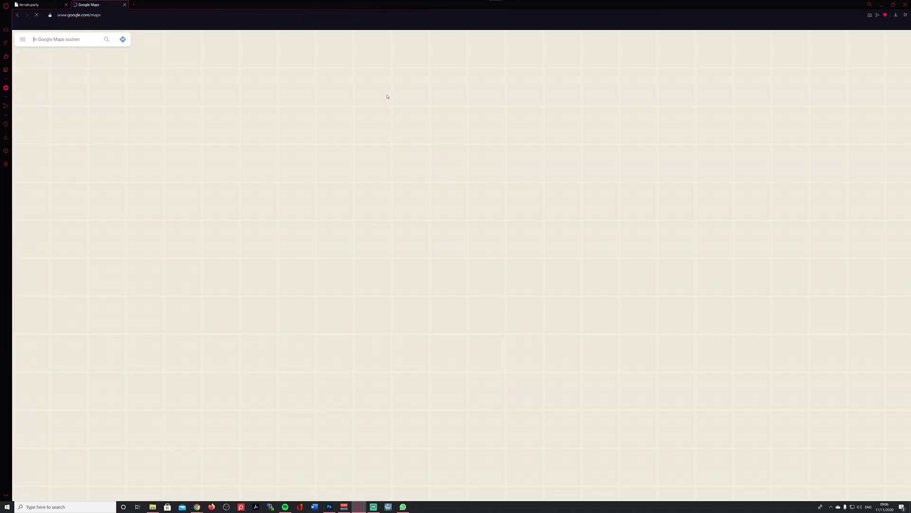
scroll(527, 227, "down", 5)
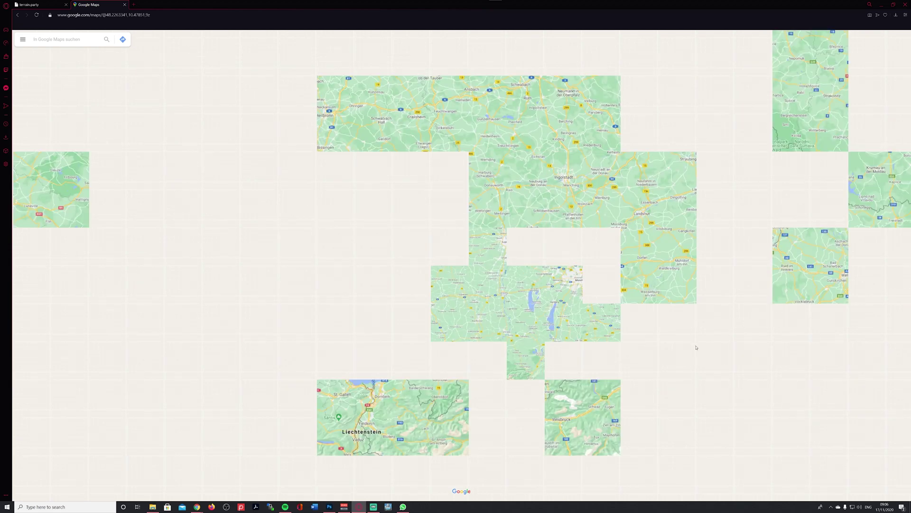
scroll(522, 303, "down", 5)
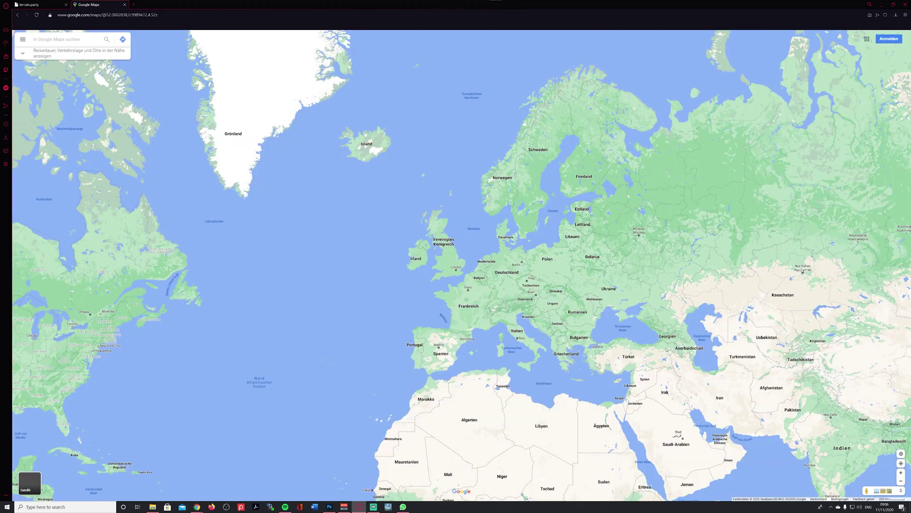
left_click_drag(666, 350, 143, 280)
left_click_drag(749, 105, 547, 85)
Zoom Google Maps onto Kushimoto and Kii-Ōshima, then return to terrain.party.
scroll(547, 86, "up", 5)
scroll(451, 285, "up", 6)
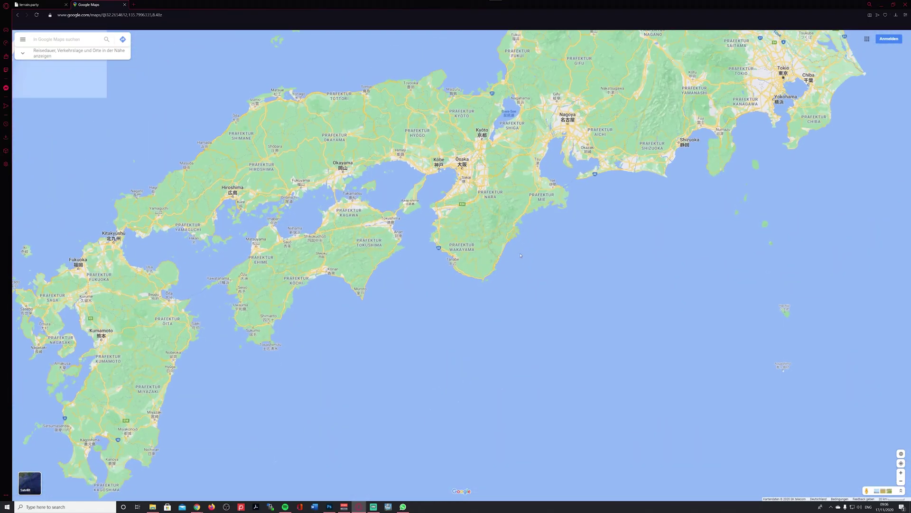
scroll(451, 284, "up", 4)
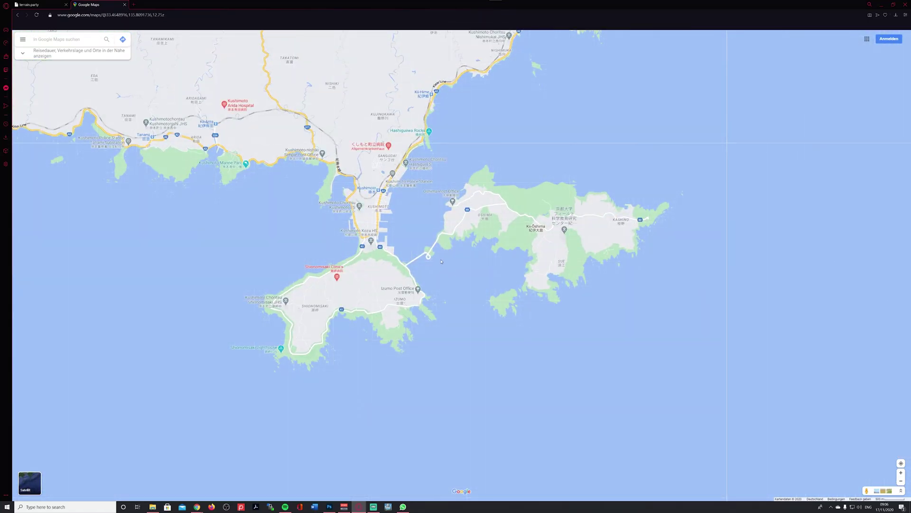
left_click_drag(482, 292, 520, 304)
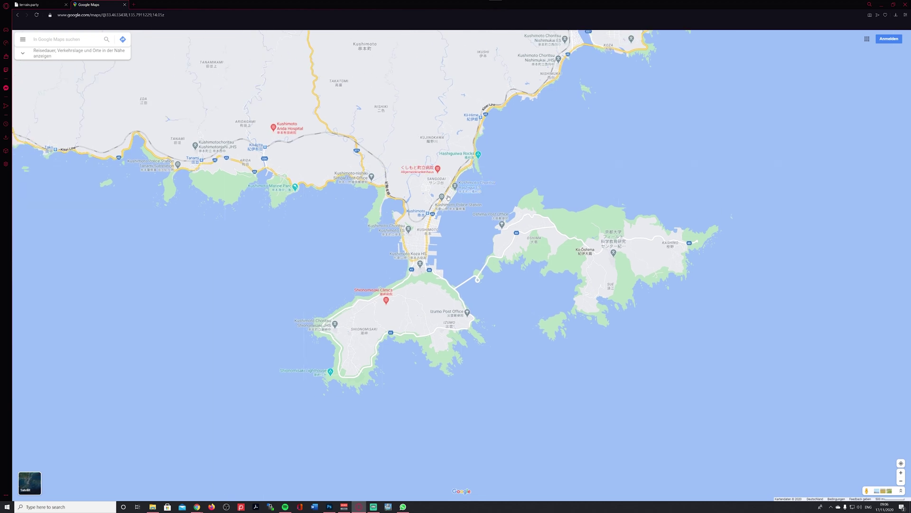
scroll(431, 208, "down", 1)
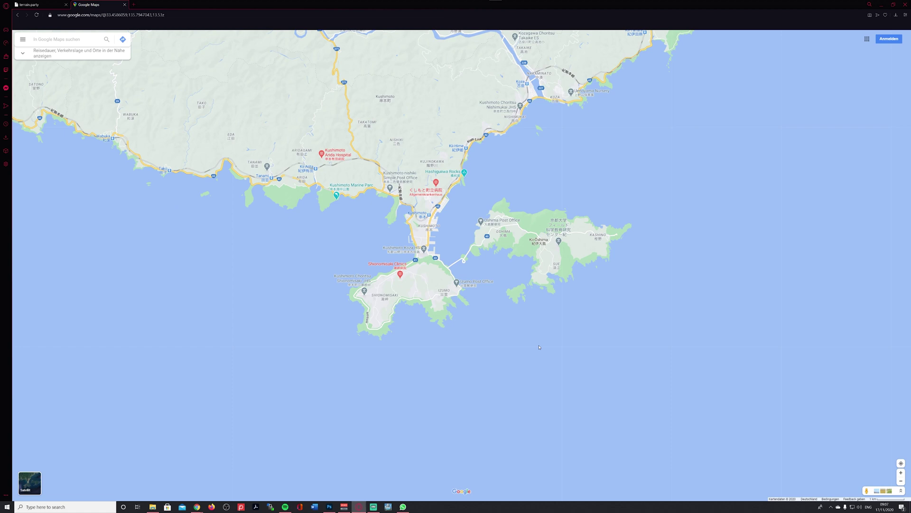
scroll(539, 347, "down", 2)
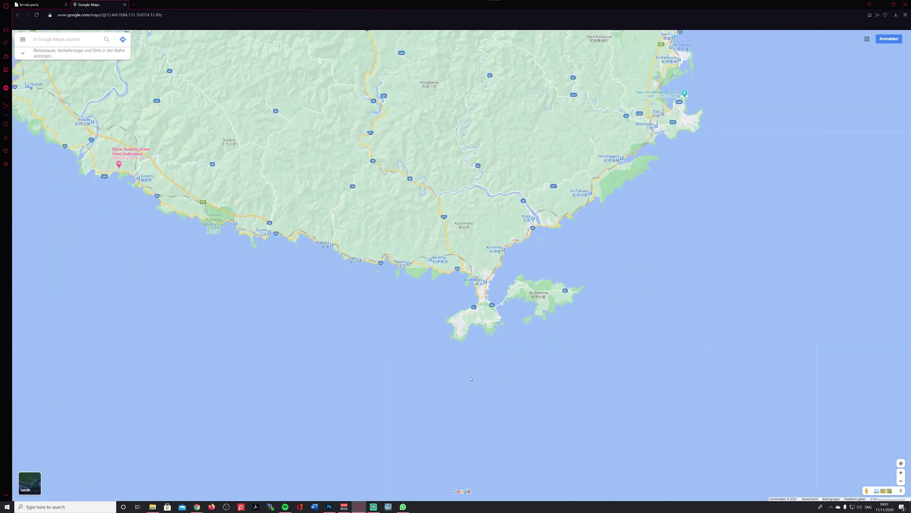
scroll(520, 306, "up", 2)
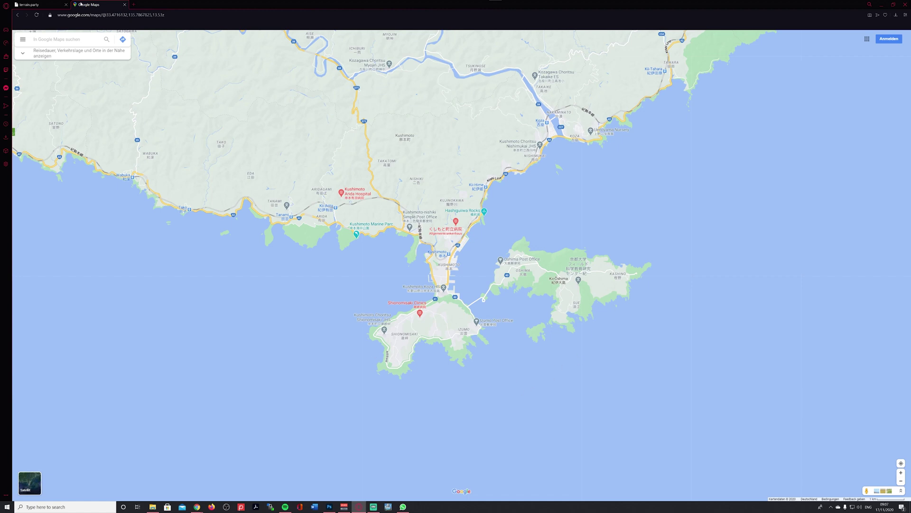
left_click(33, 4)
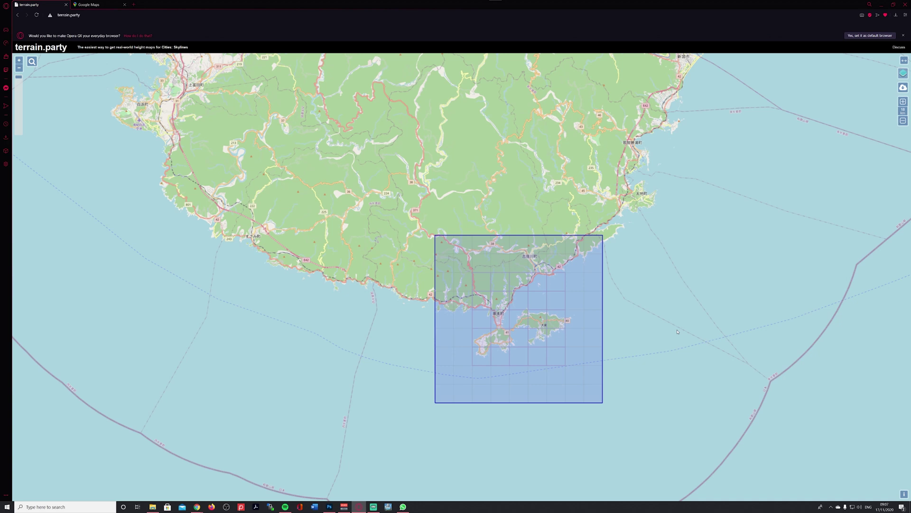
Snapshot the blue selection square and download its heightmap named 2020-11-japan-kushimoto-001.
left_click(862, 14)
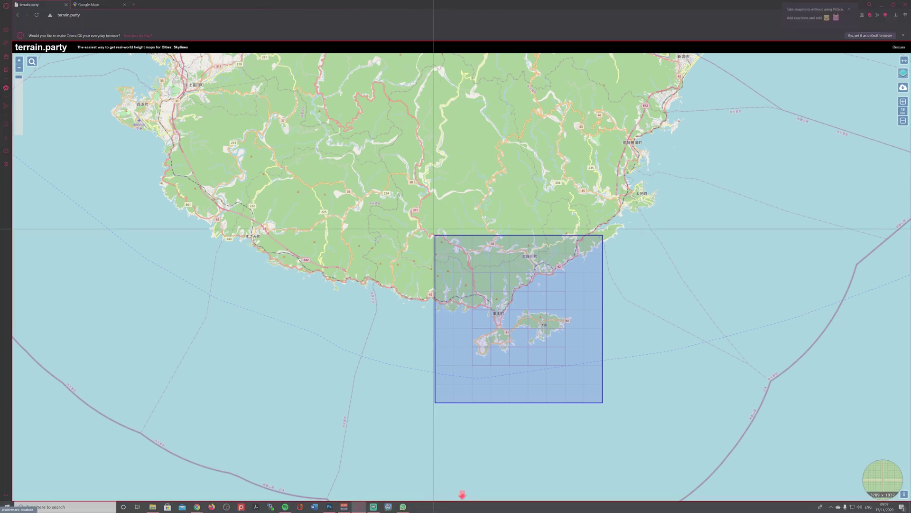
left_click_drag(433, 233, 606, 403)
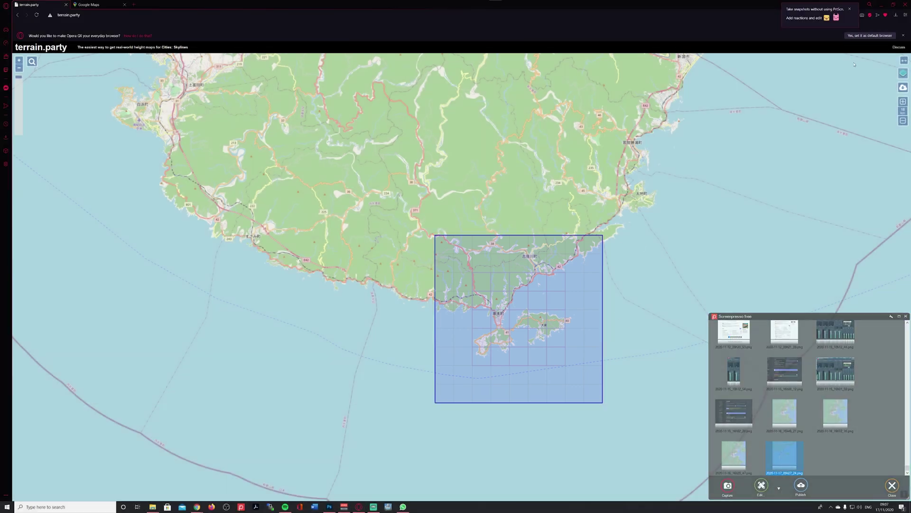
left_click(903, 87)
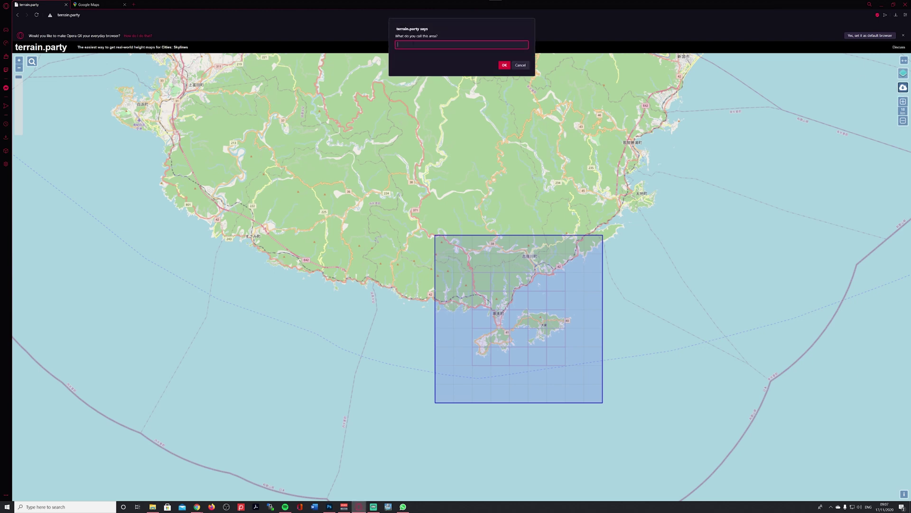
type("2020-11-japan-kushimoto-001")
left_click(504, 65)
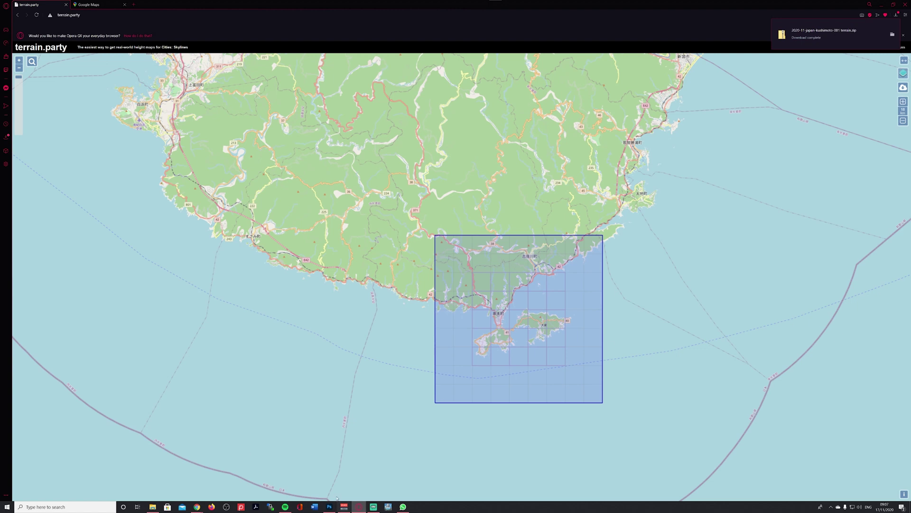
mouse_move(334, 507)
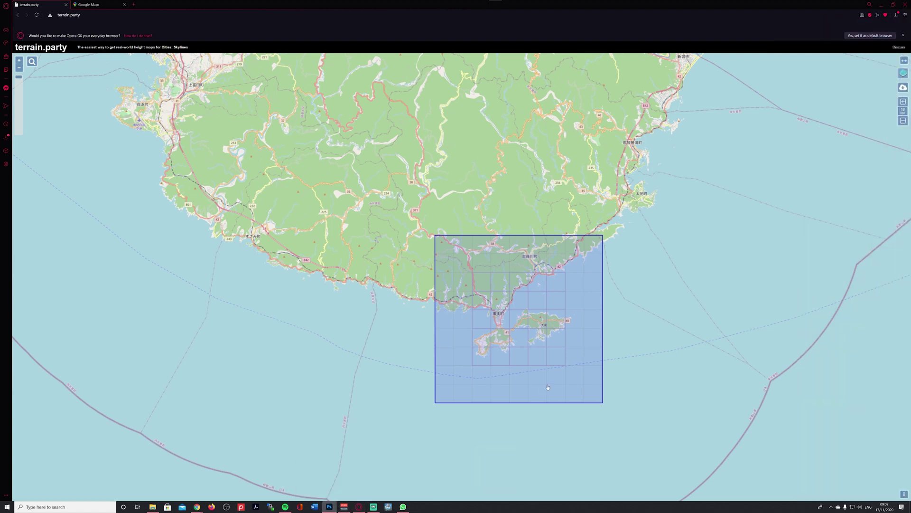
Create a 4000 x 4000 px, 16-bit document named 2020-11-japan-kushimoto-001.
key("alt+Tab")
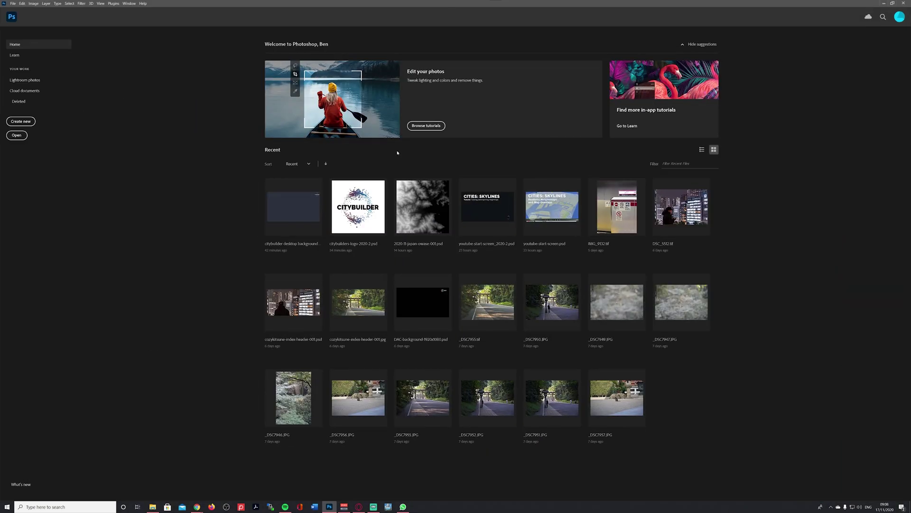
left_click(21, 121)
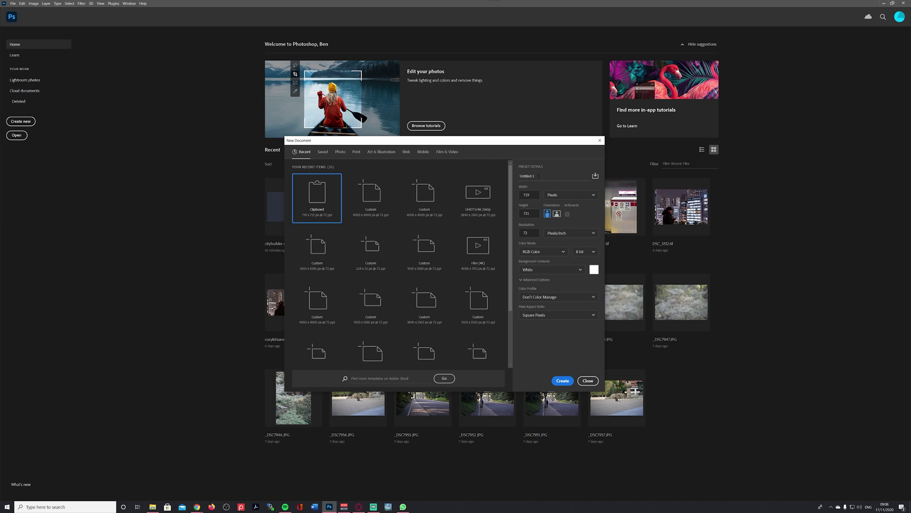
type("2020-11-japan-kushimoto-001")
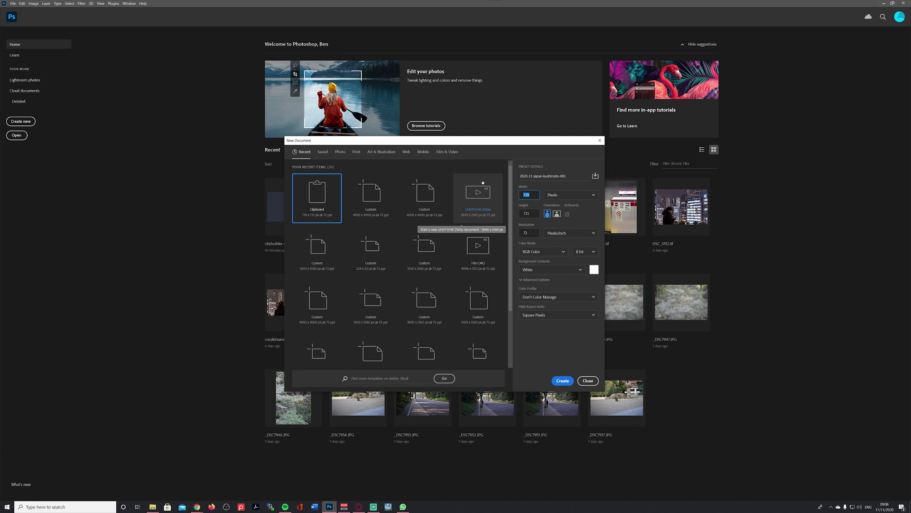
type("4")
key("Tab")
key("Tab")
type("4000")
key("Tab")
key("Tab")
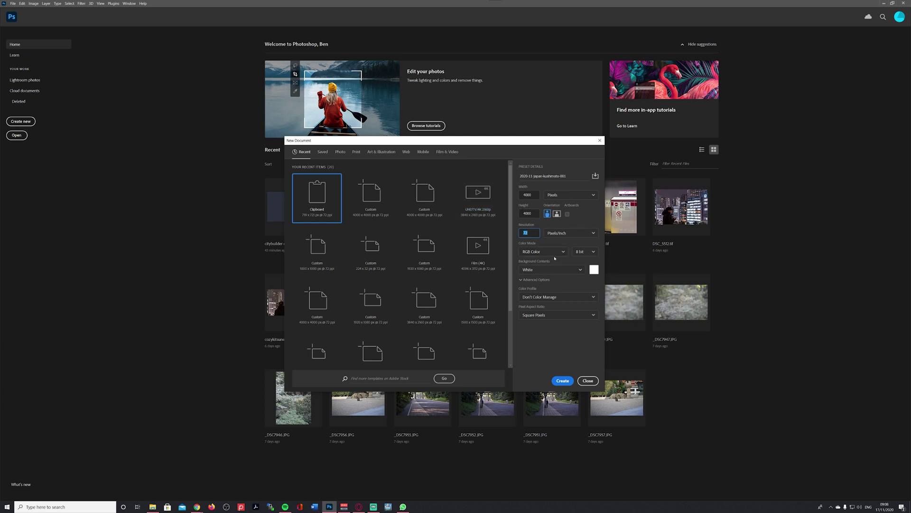
left_click(588, 252)
left_click(590, 272)
left_click(566, 380)
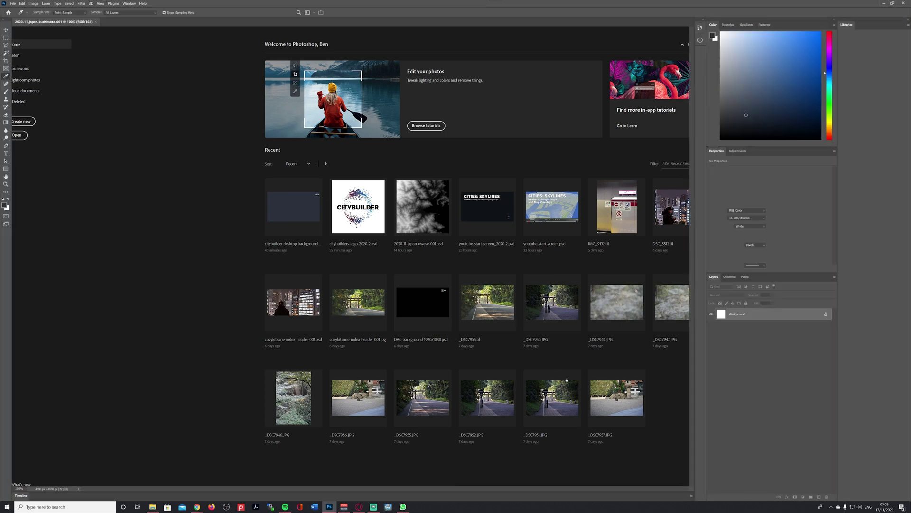
Paste the map screenshot, scale it to cover the whole canvas, and lock Layer 1.
key("ctrl+v")
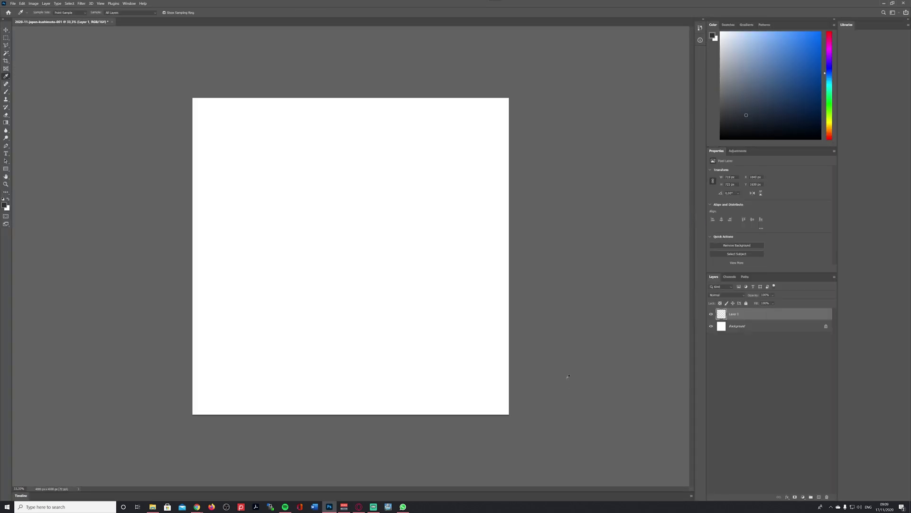
key("ctrl+t")
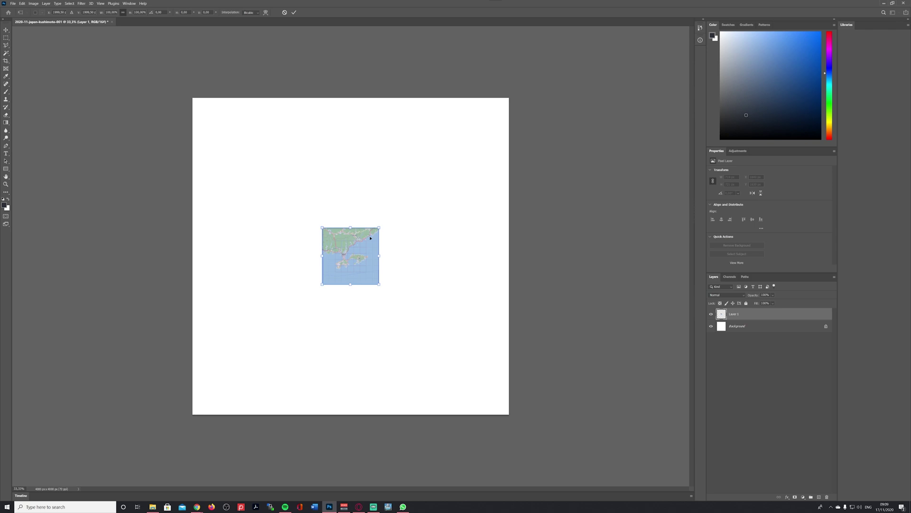
left_click_drag(379, 227, 530, 112, "alt")
left_click_drag(465, 181, 464, 180)
key("Left")
key("Left")
key("Left")
key("Left")
key("Left")
key("Left")
key("Left")
key("Left")
key("Left")
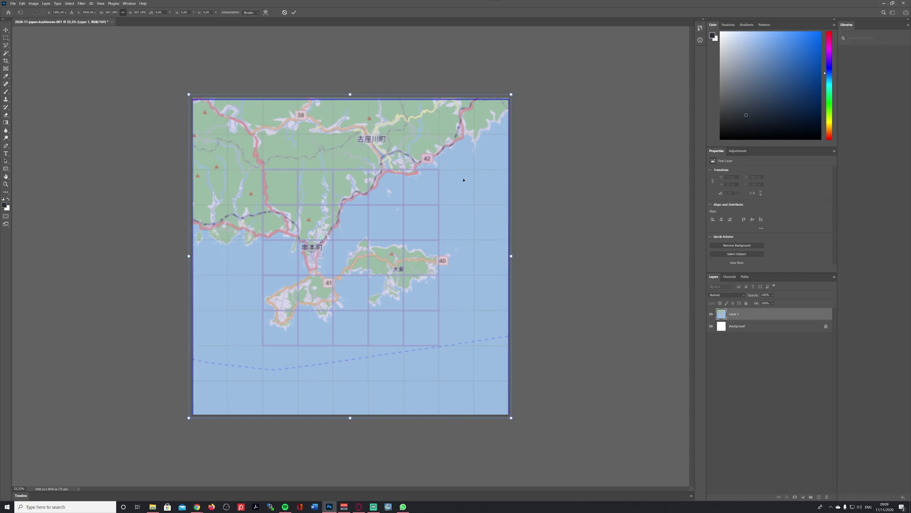
key("Up")
key("Up")
key("Up")
key("Up")
key("Up")
key("Up")
key("Up")
key("Up")
key("Up")
key("Up")
key("Up")
key("Up")
key("Up")
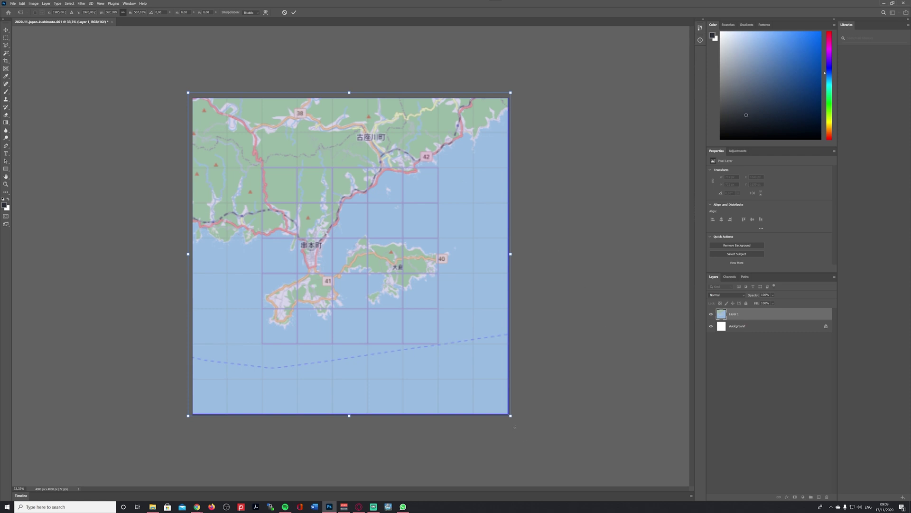
left_click_drag(512, 416, 512, 418)
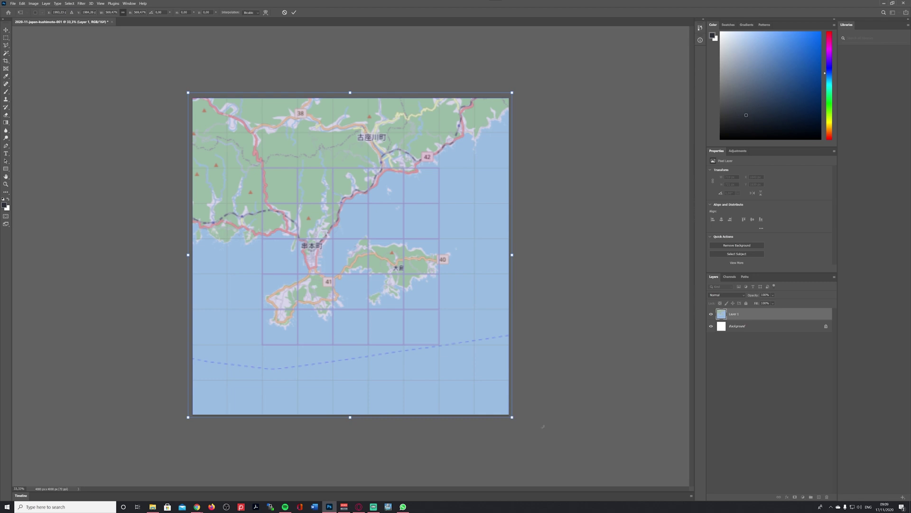
key("Return")
key("i")
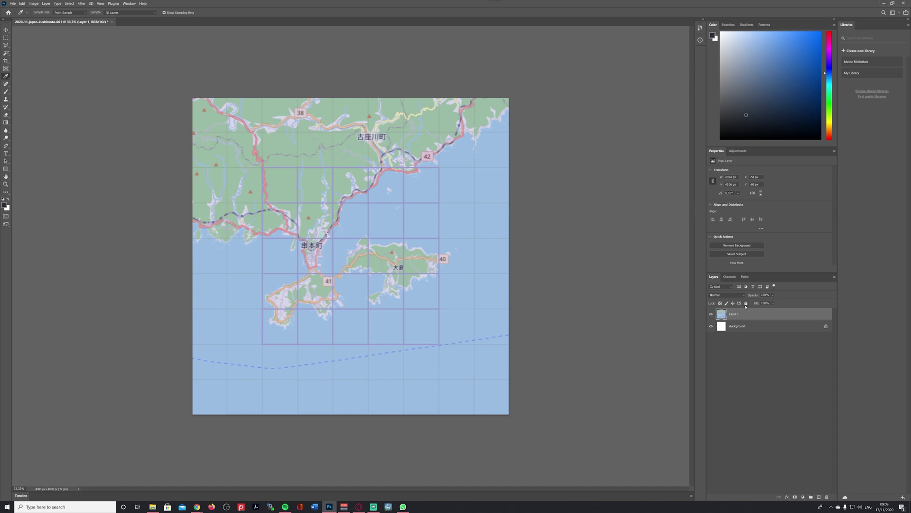
left_click(746, 303)
Extract the 2020-11-japan-kushimoto-001-terrain zip in Downloads into a same-named folder.
left_click(152, 506)
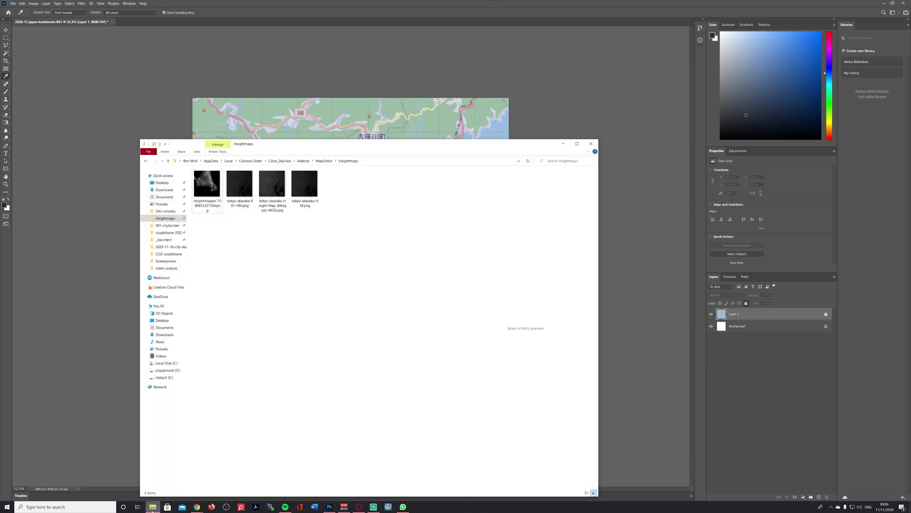
left_click(165, 189)
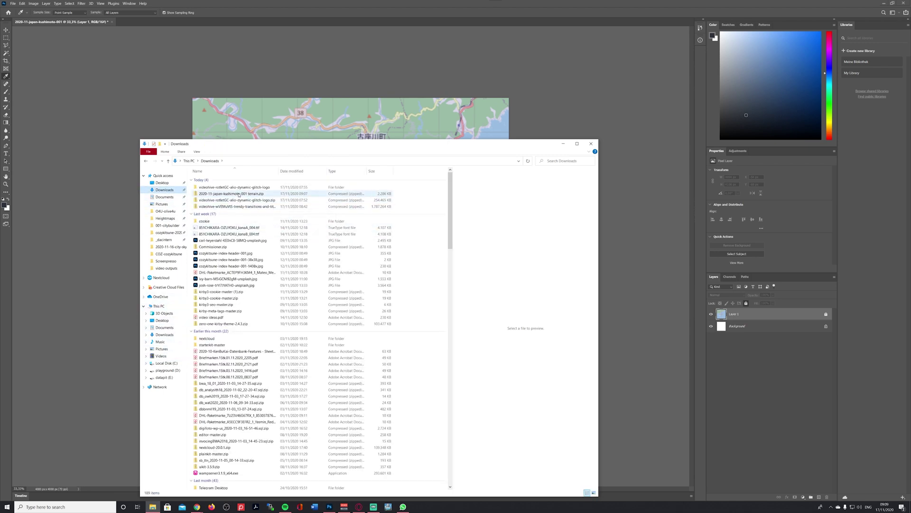
right_click(239, 195)
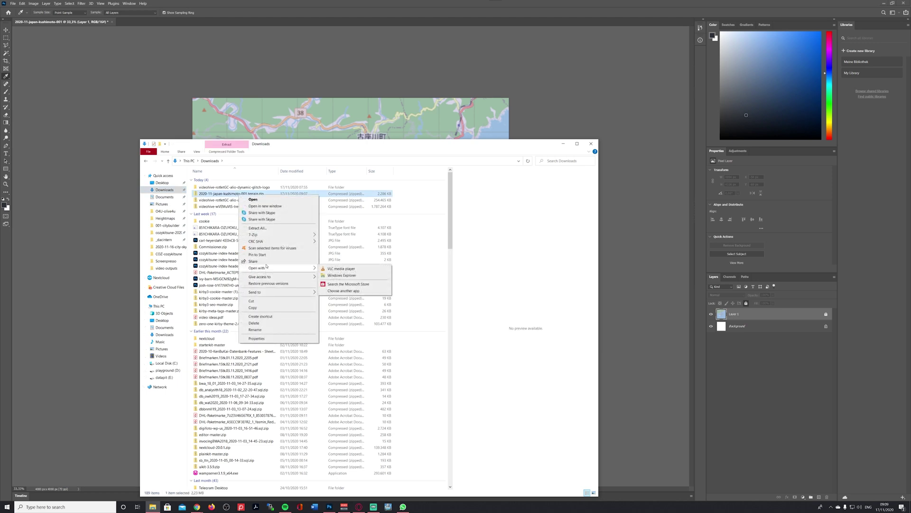
left_click(273, 229)
key("Return")
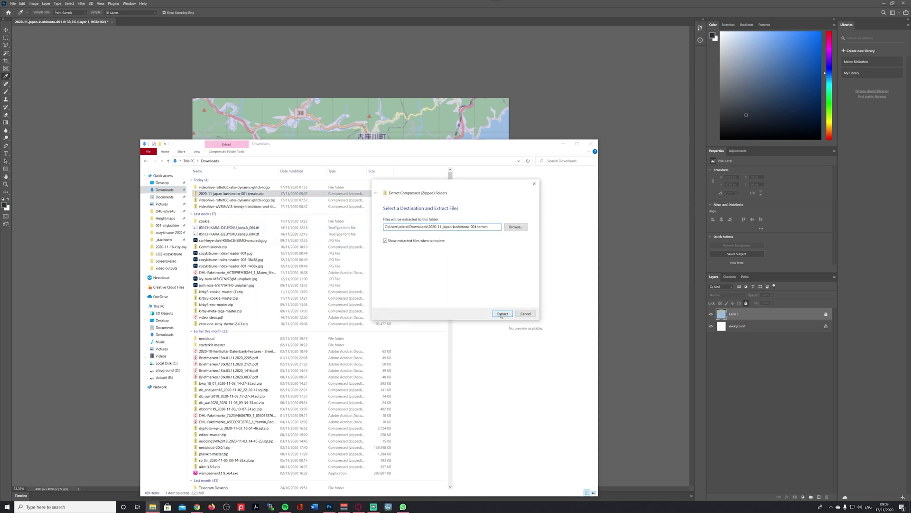